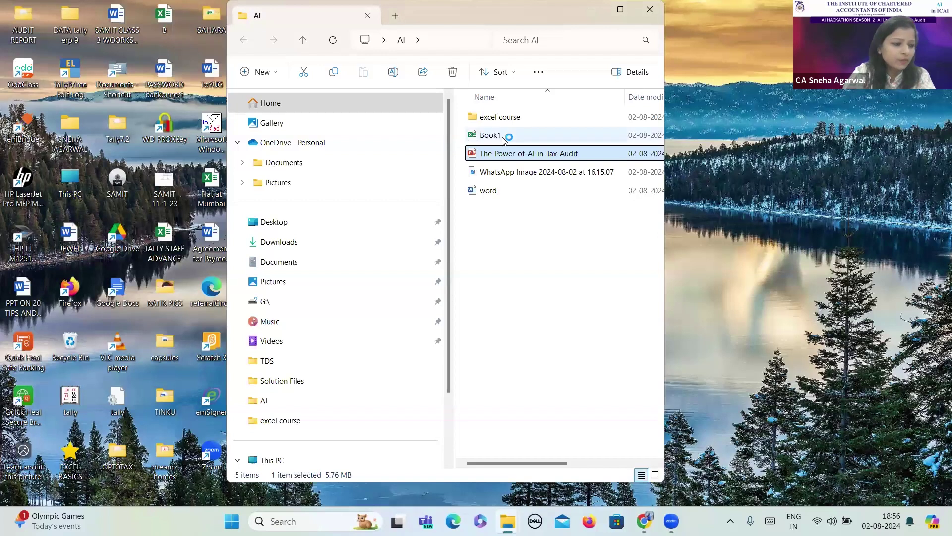
- Open the Book1 workbook from the AI folder and select a cell on Sheet2
left_click(502, 140)
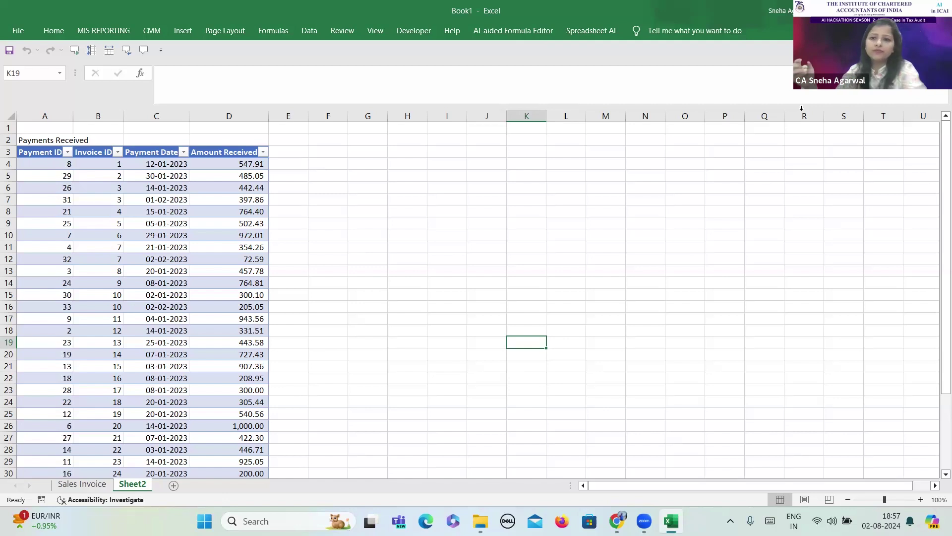
left_click(481, 232)
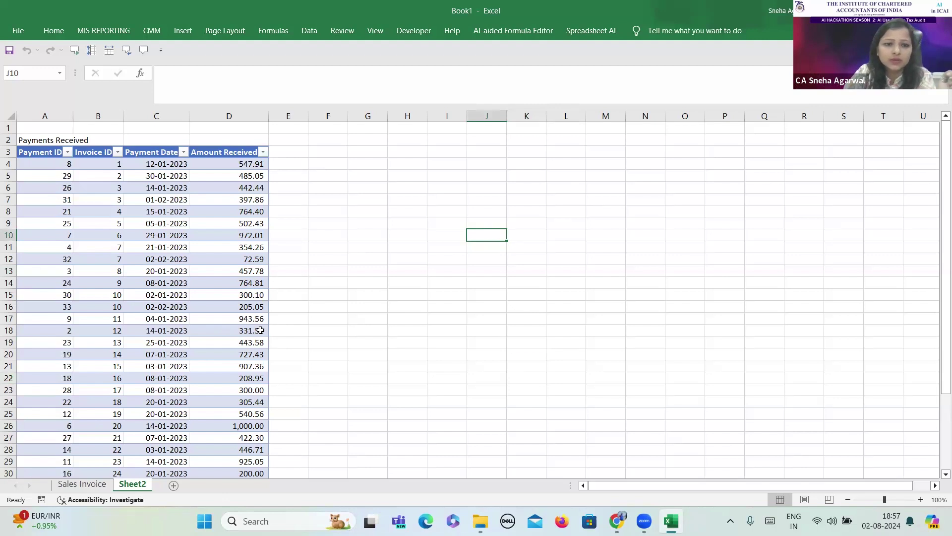
- Widen the Customer column on the Sales Invoice sheet so the names fit
left_click(90, 484)
left_click(165, 365)
scroll(381, 221, "up", 9)
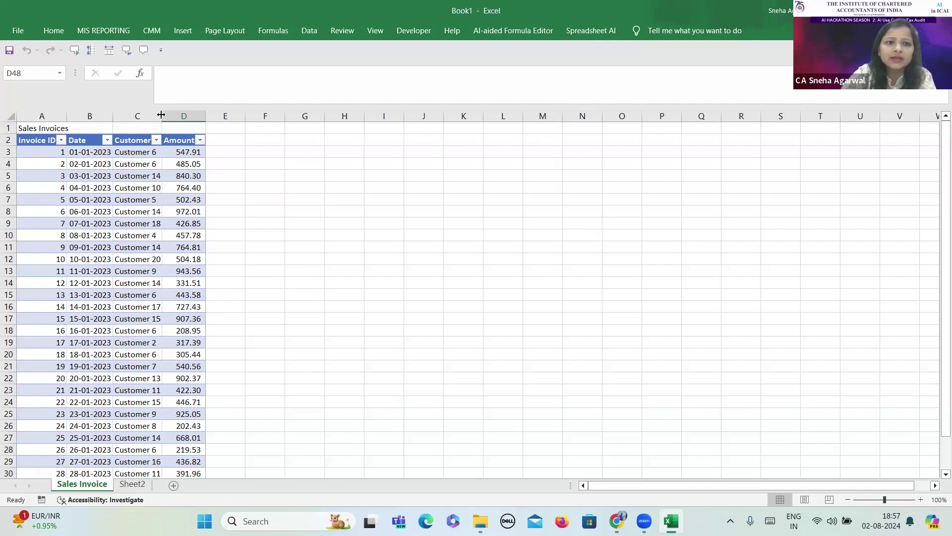
left_click_drag(161, 115, 269, 117)
left_click(215, 128)
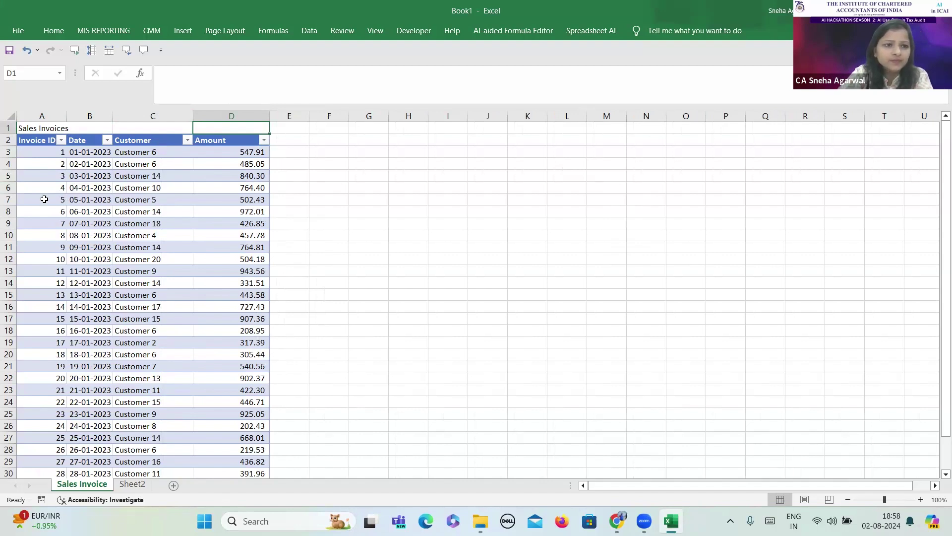
- Select the Sales Invoices table from Invoice ID to its last row to review it, then return to Sheet2
left_click(36, 142)
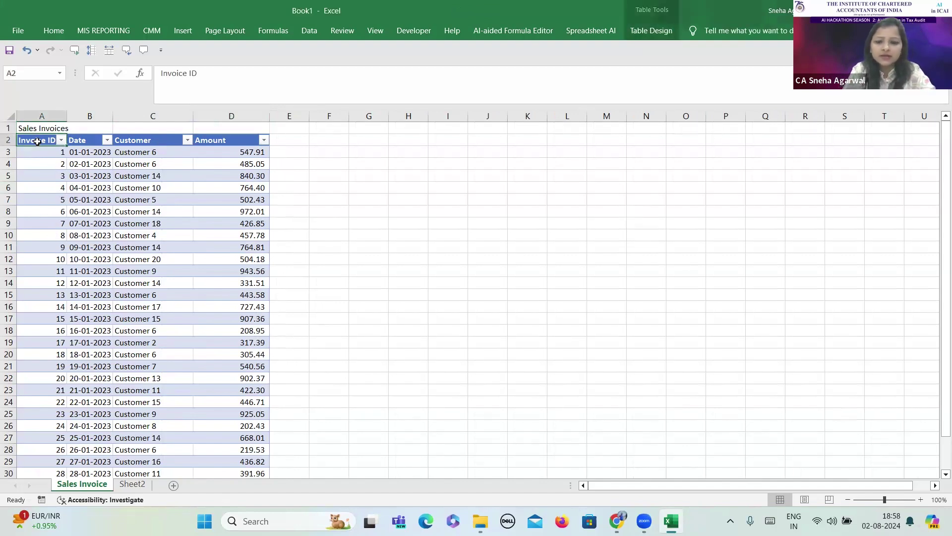
key("shift+Right")
key("shift+Right")
key("shift+Right")
key("shift+Down")
key("shift+Down")
key("shift+Down")
key("shift+Down")
key("shift+Down")
key("shift+Down")
key("shift+Down")
key("shift+Down")
key("shift+Down")
key("shift+Down")
key("shift+Down")
key("shift+Down")
key("shift+Down")
key("shift+Down")
key("shift+Down")
key("shift+Down")
key("shift+Down")
key("shift+Down")
key("shift+Down")
key("shift+Down")
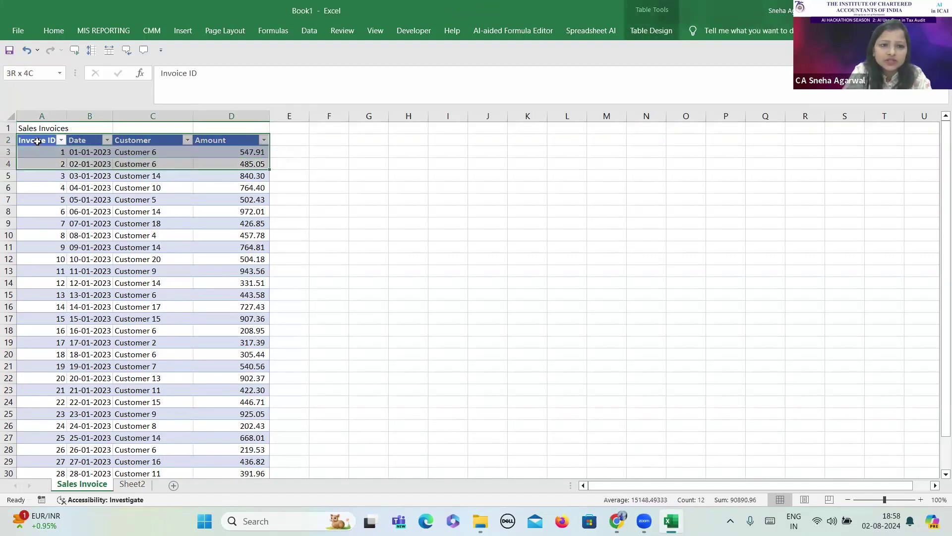
key("ctrl+shift+Down")
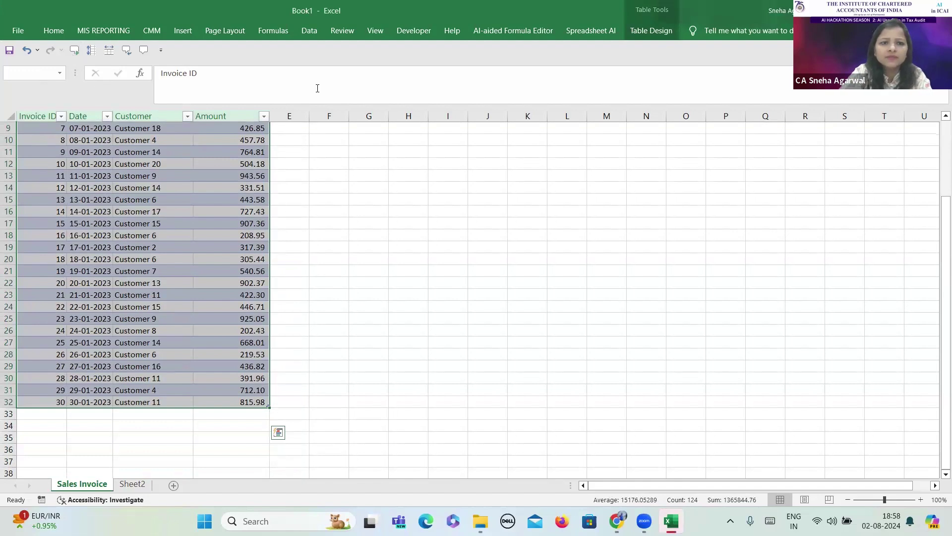
left_click(511, 191)
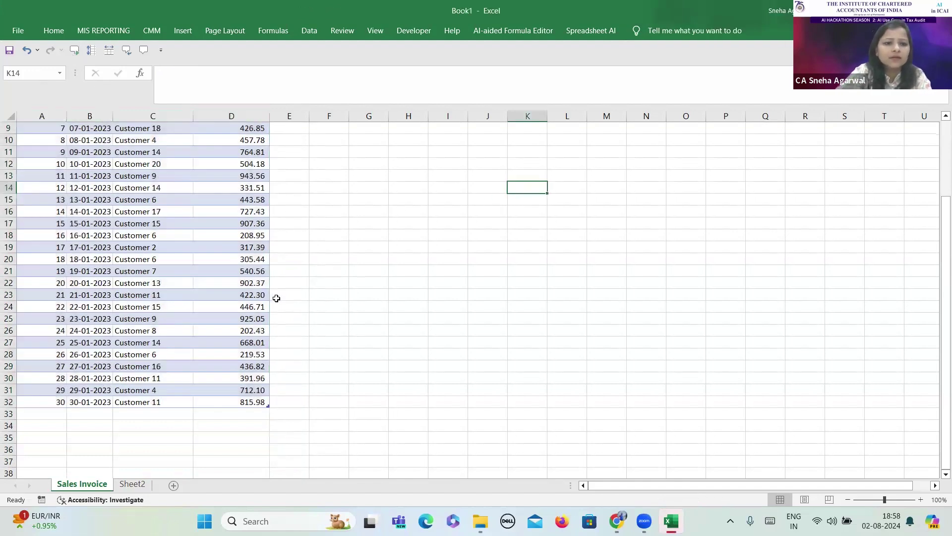
scroll(214, 243, "up", 3)
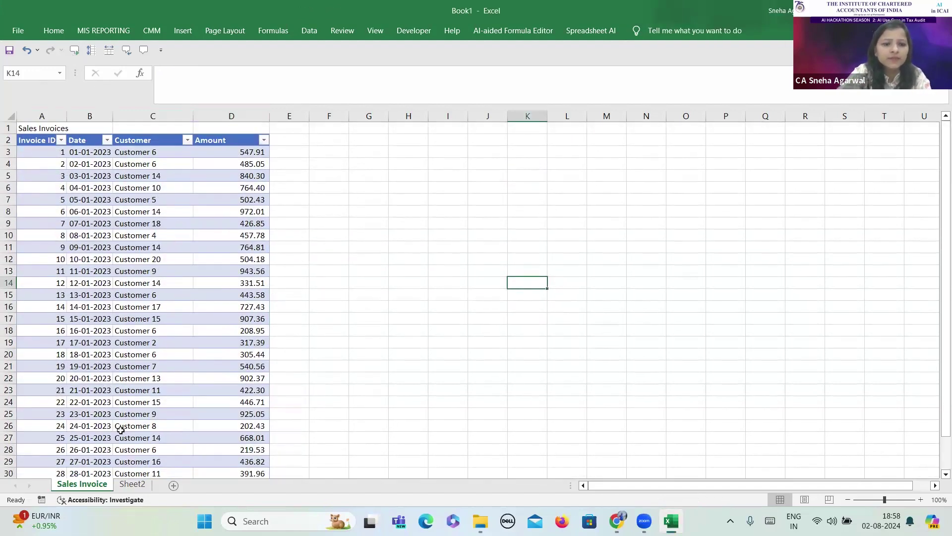
left_click(132, 484)
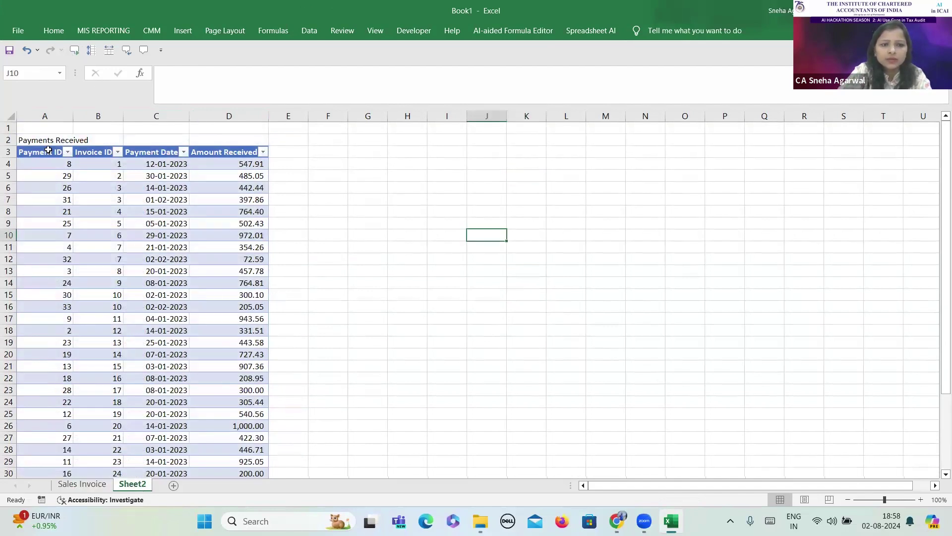
- Widen the Payment ID column on Sheet2 and keep the full Home ribbon displayed
left_click_drag(73, 115, 149, 110)
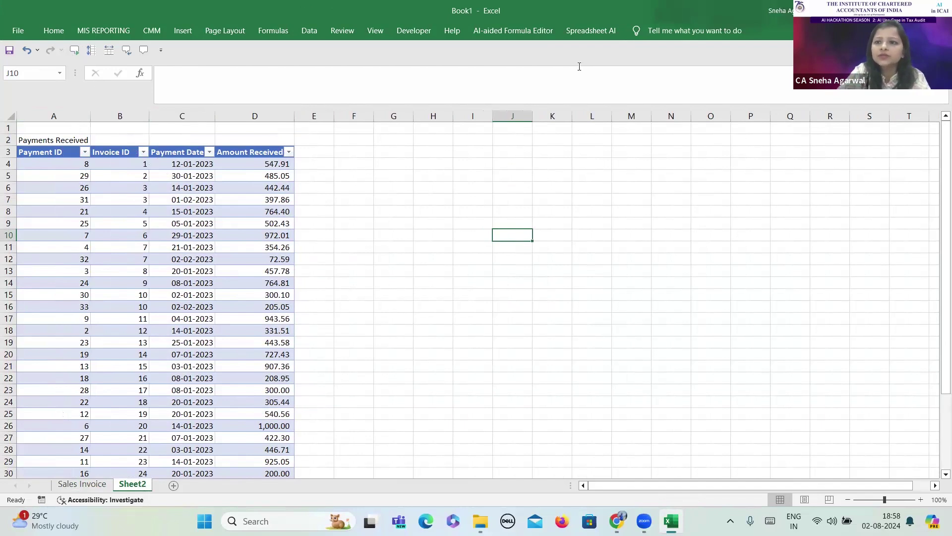
left_click(52, 32)
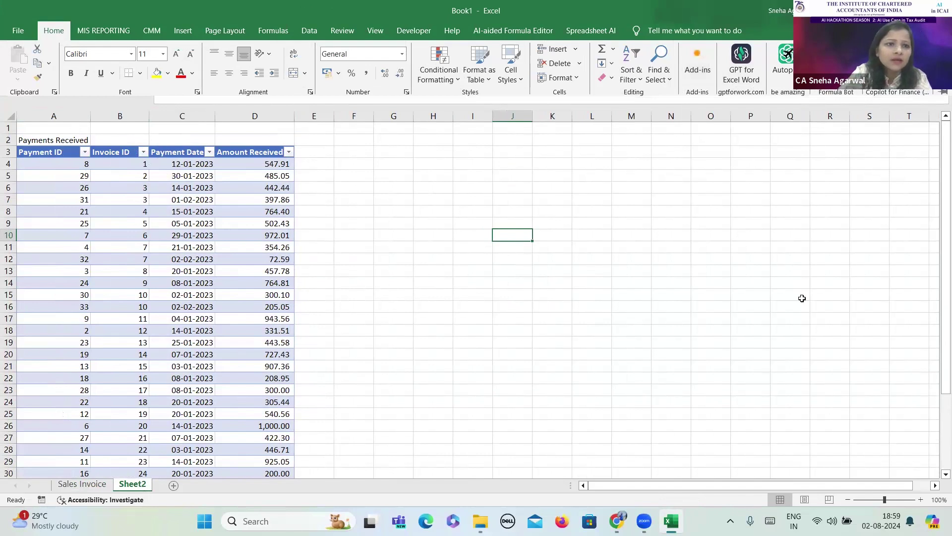
key("ctrl+F1")
key("ctrl+F1")
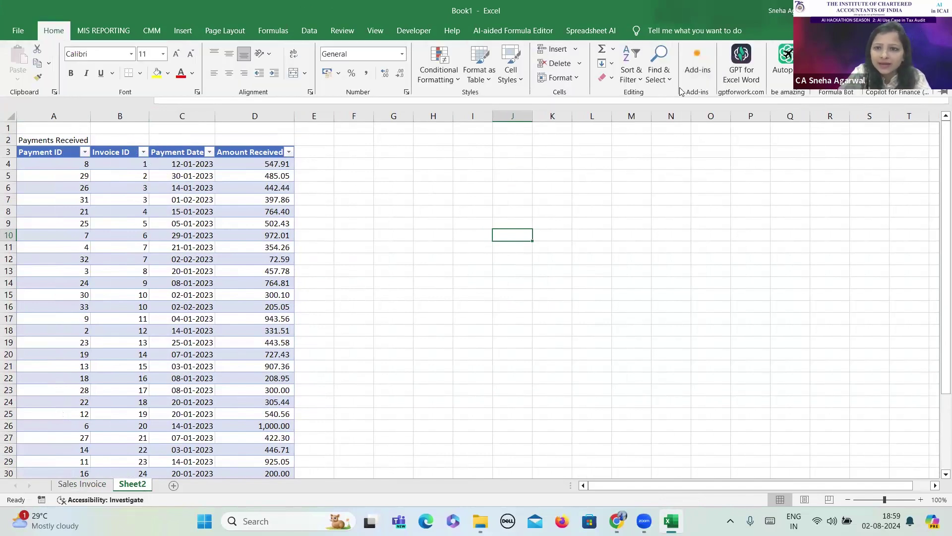
- Search the add-ins for 'copilot' and open the Copilot for Finance pane
left_click(697, 70)
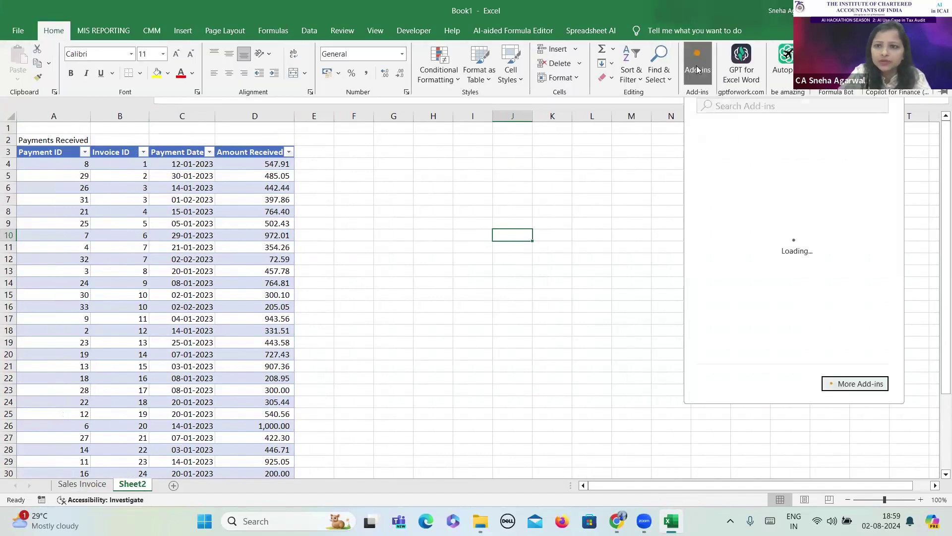
left_click(752, 107)
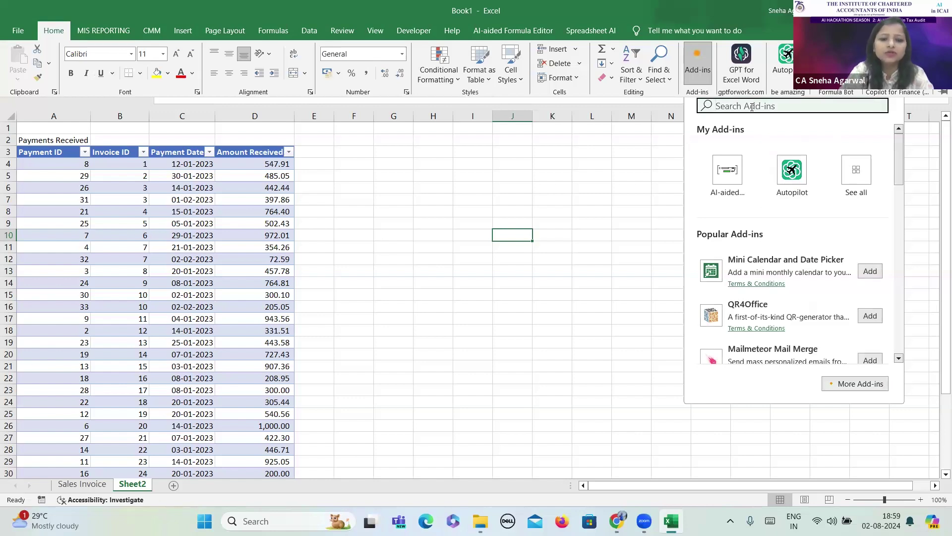
type("copilot")
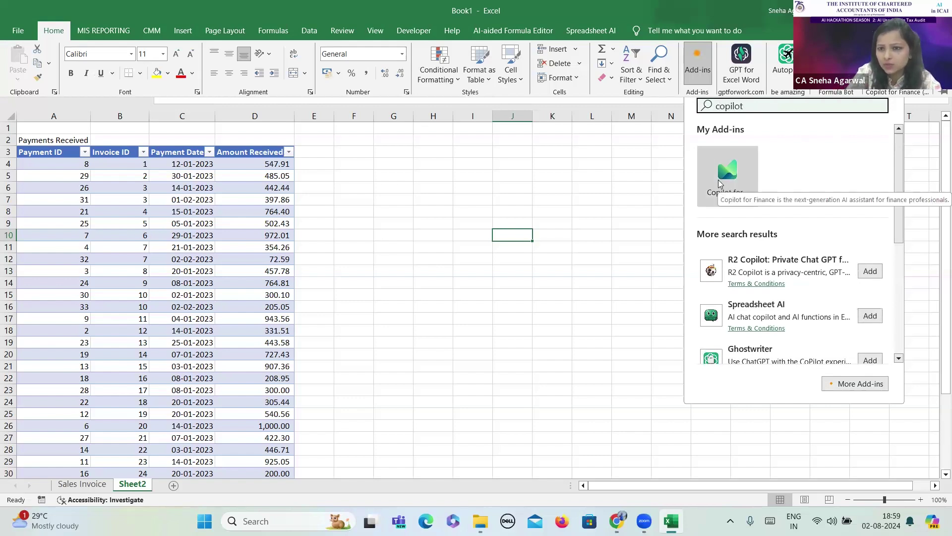
left_click(720, 183)
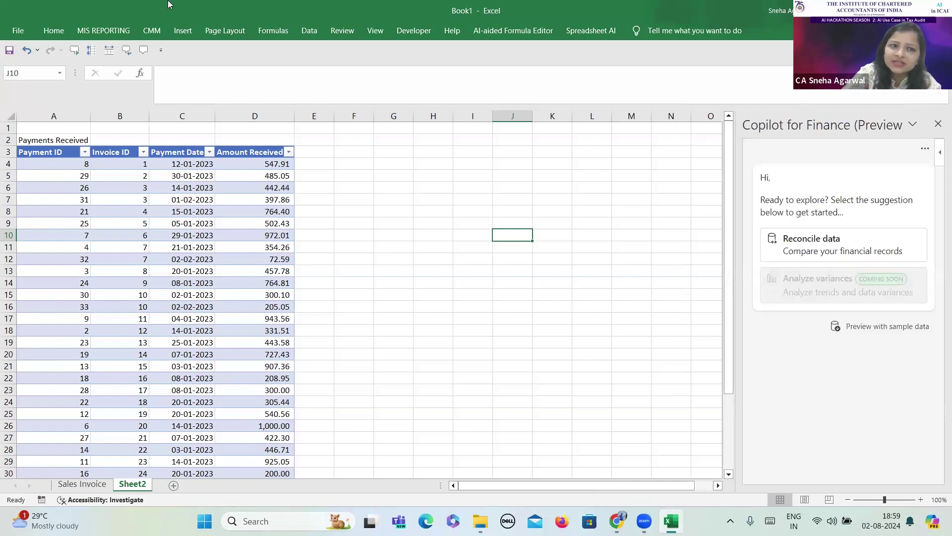
left_click(55, 31)
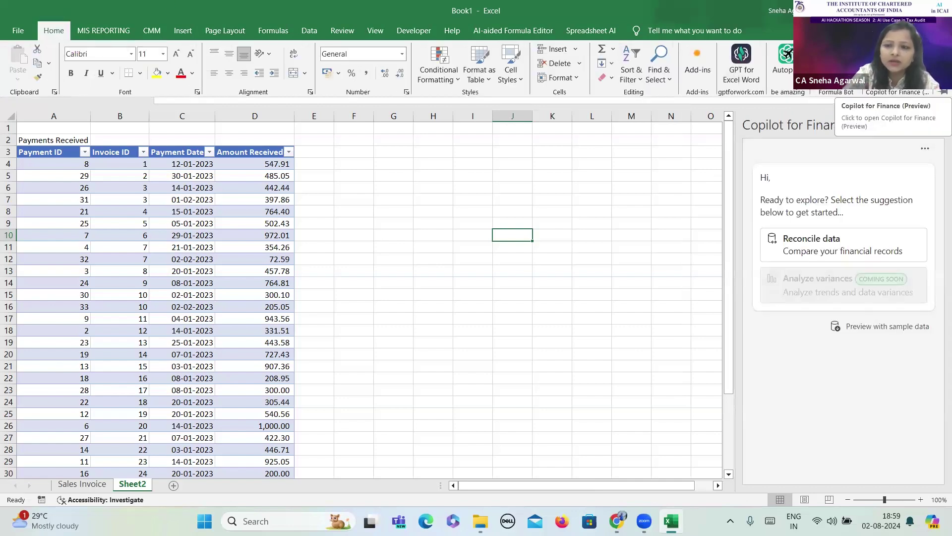
- Start Reconcile data with the Sales Invoice 'sales' table and the Sheet2 'receipts' table
left_click(866, 247)
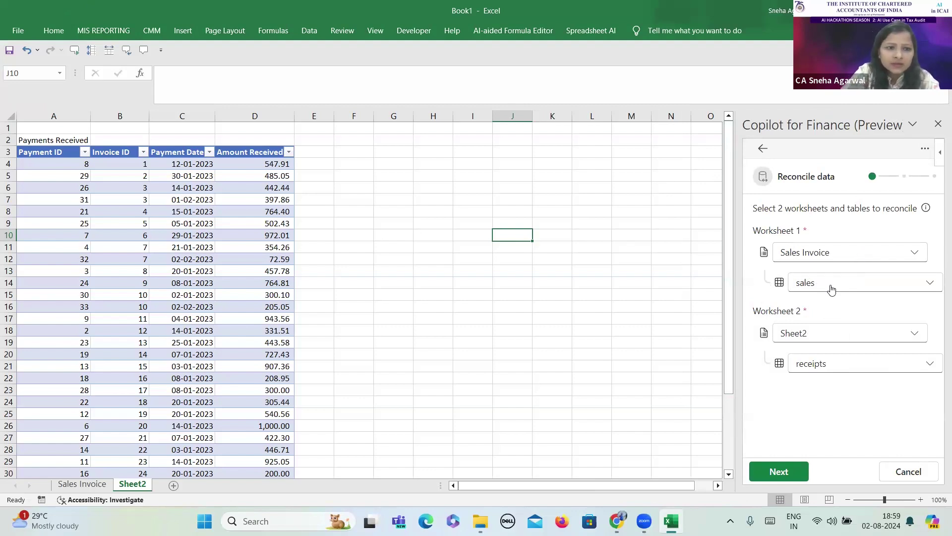
left_click(82, 483)
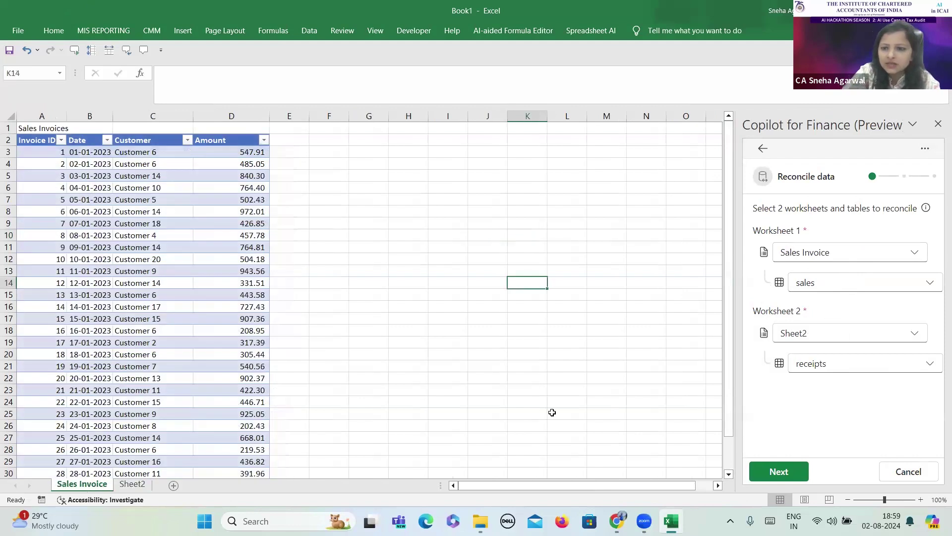
left_click(866, 338)
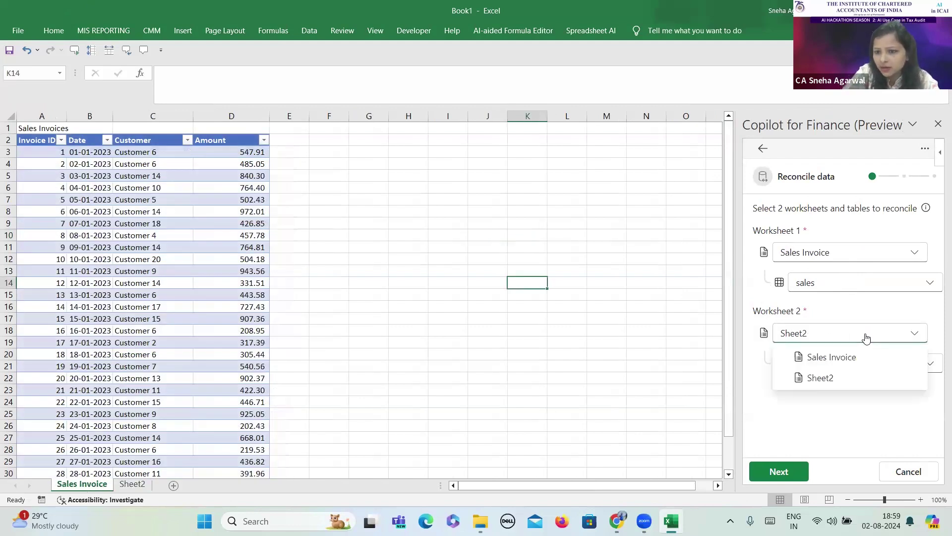
left_click(841, 382)
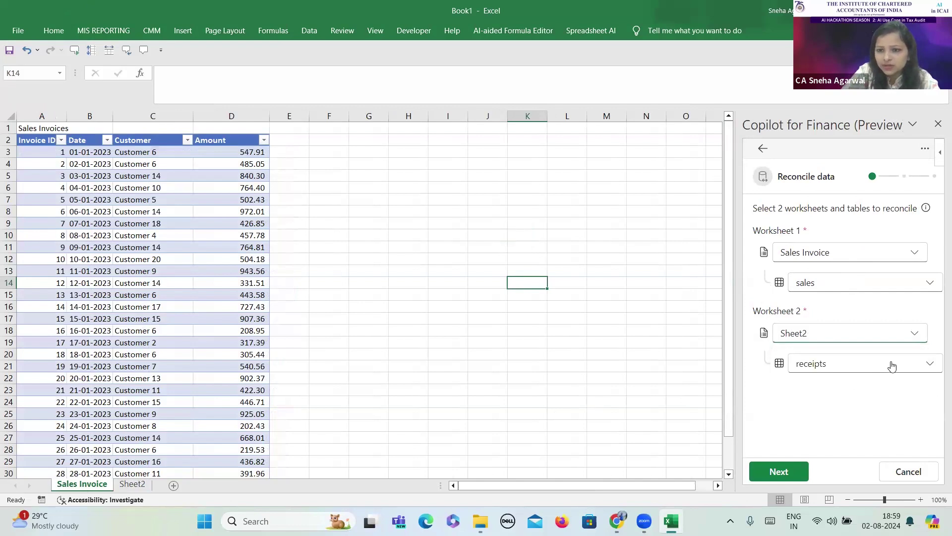
left_click(139, 489)
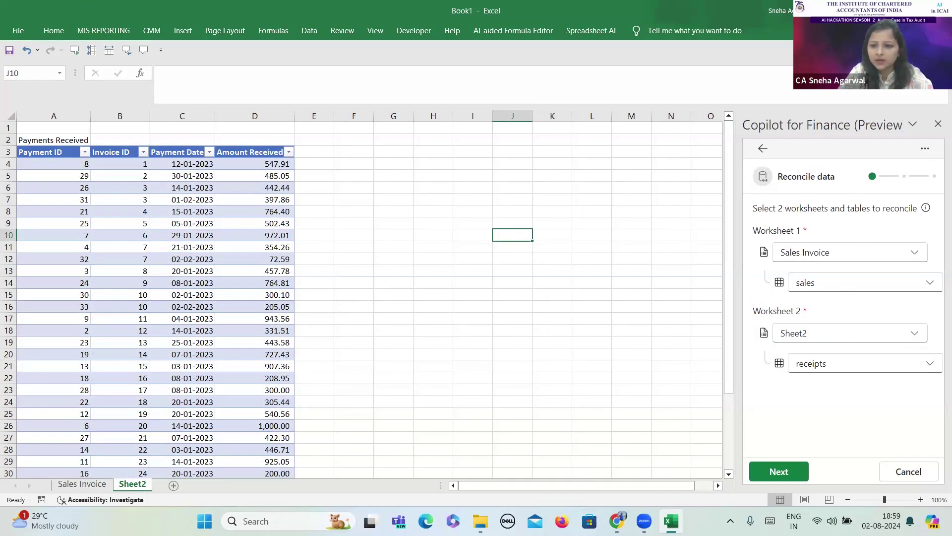
left_click(788, 474)
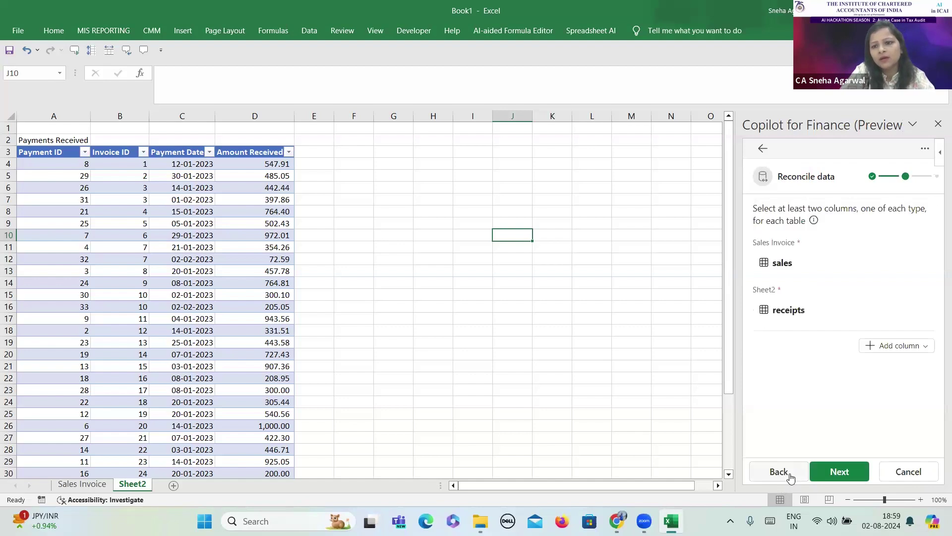
- Add a mapping key column matching Invoice ID in both the sales and receipts tables
left_click(891, 349)
left_click(851, 377)
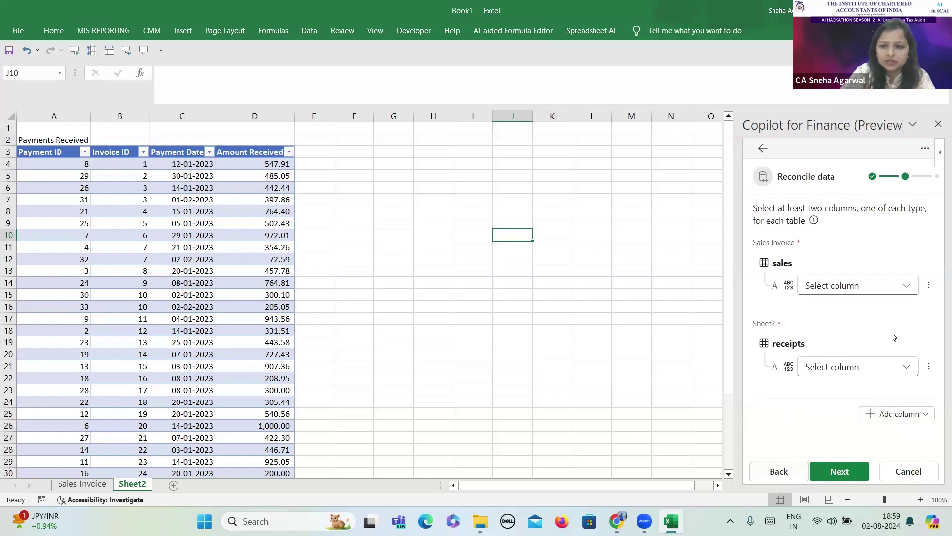
left_click(905, 288)
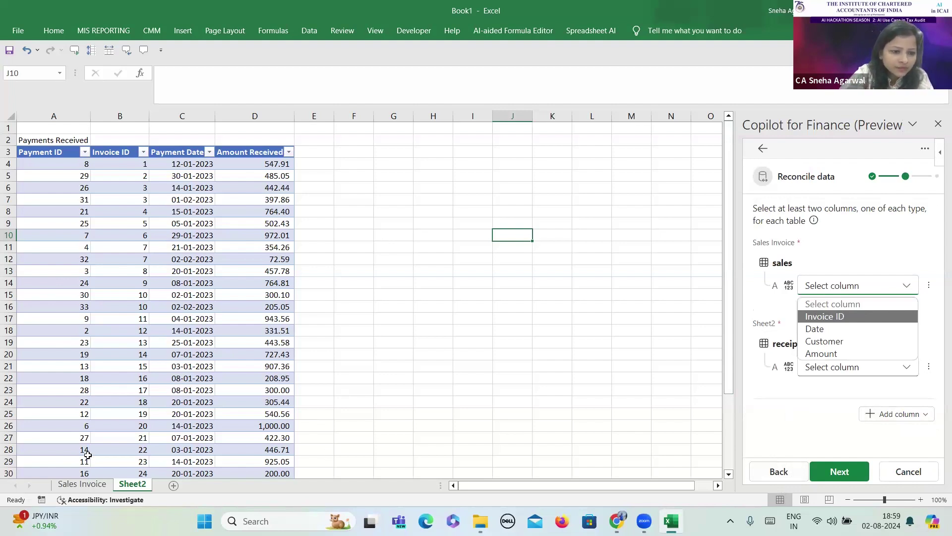
left_click(74, 487)
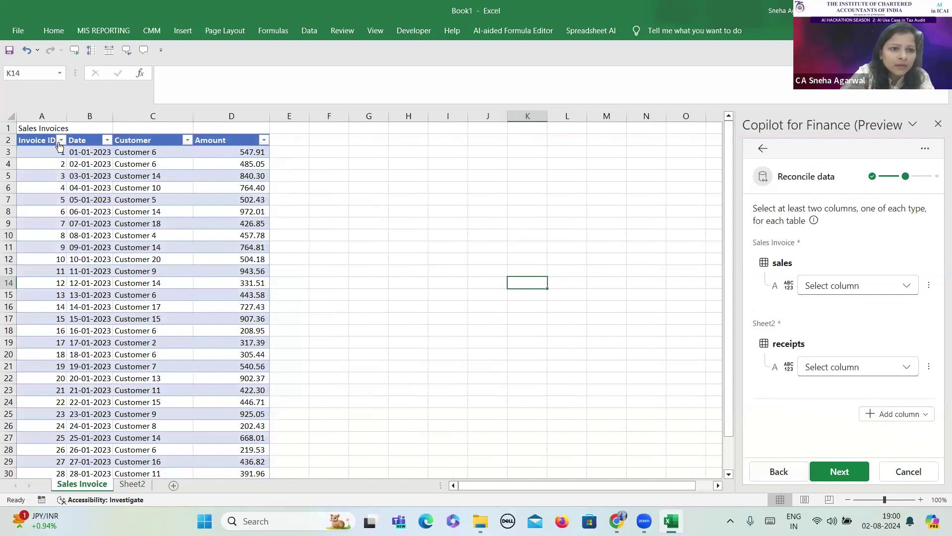
left_click(895, 286)
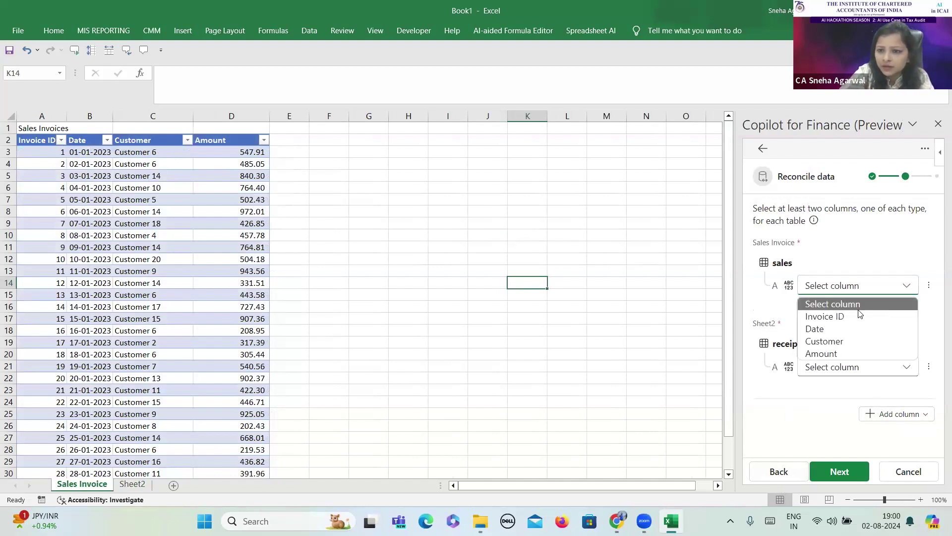
left_click(853, 316)
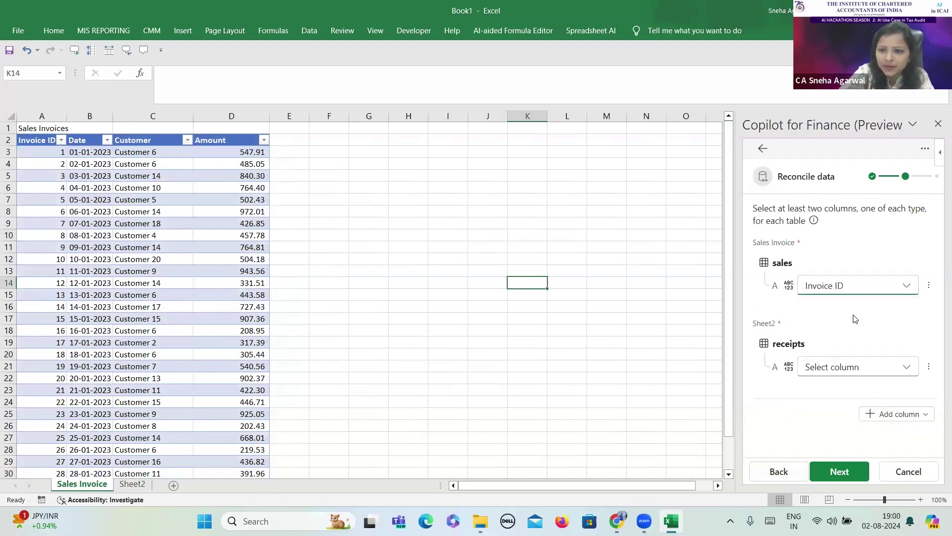
left_click(902, 370)
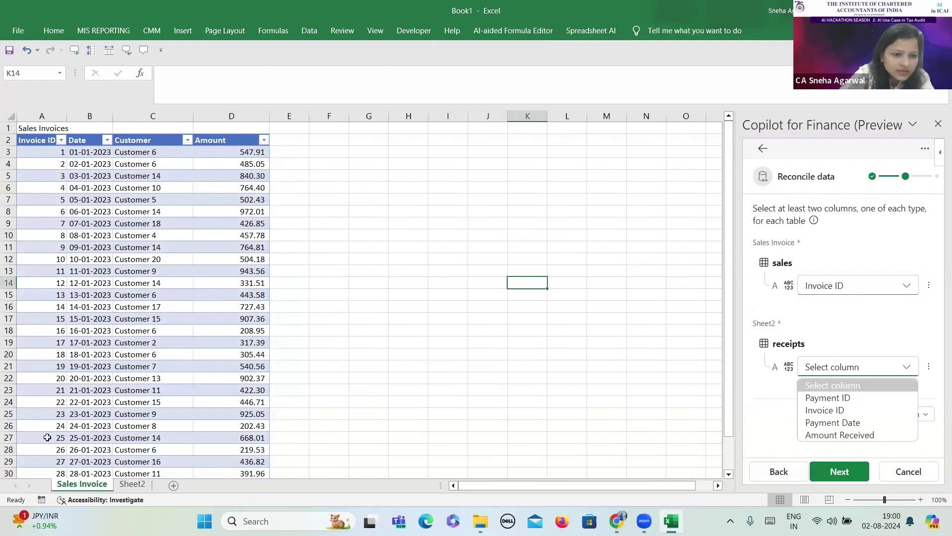
left_click(132, 484)
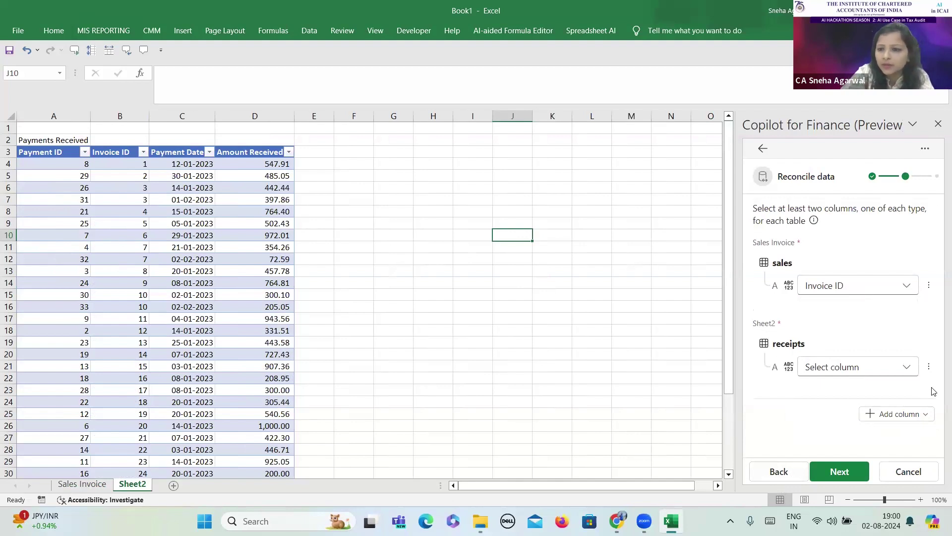
left_click(905, 367)
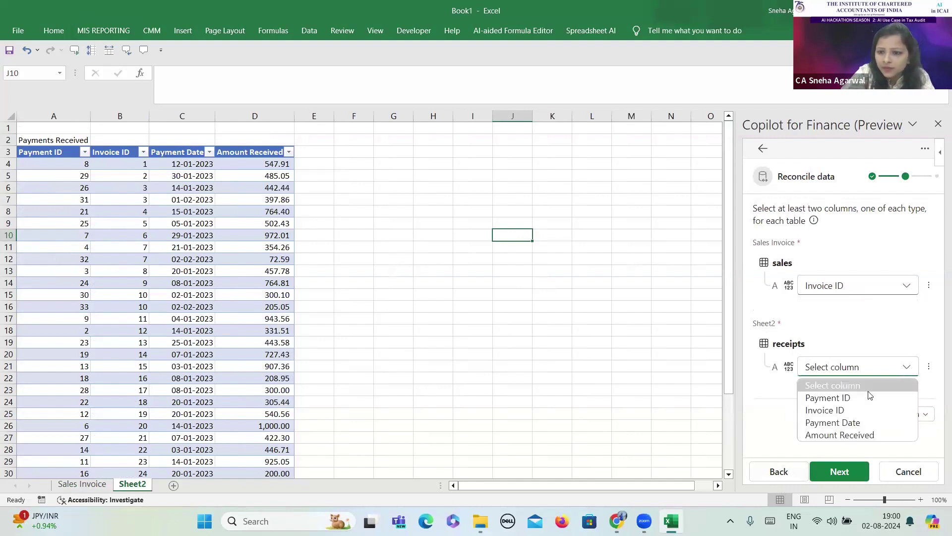
left_click(837, 411)
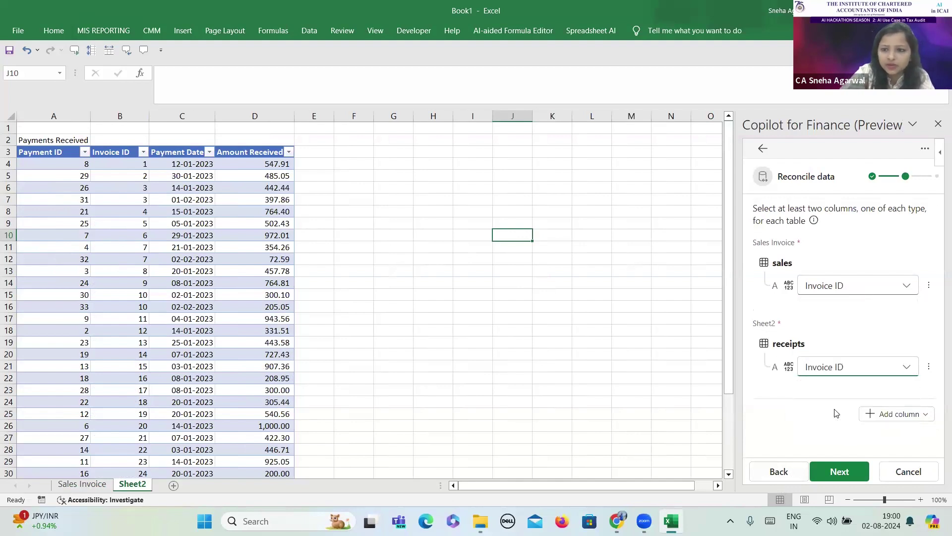
left_click(899, 415)
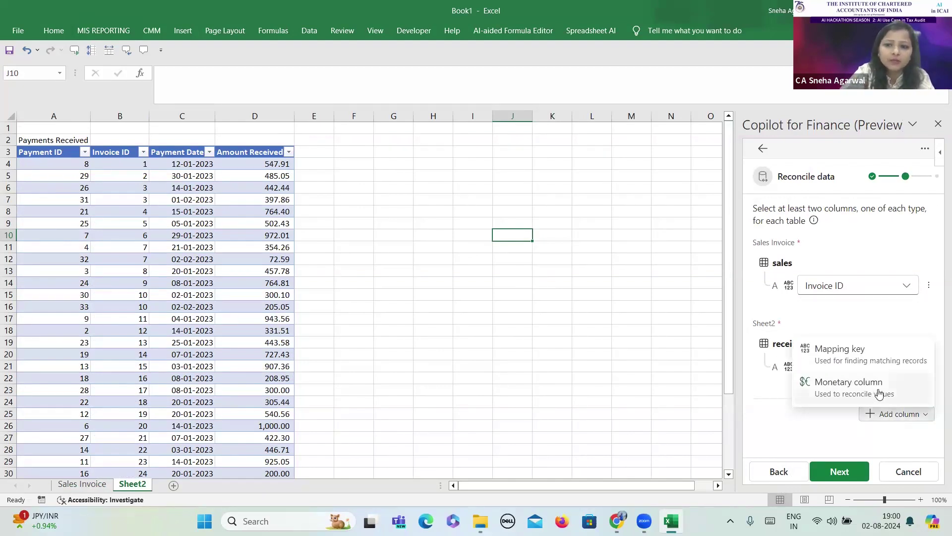
- Add a monetary column comparing sales Amount against receipts Amount Received
left_click(889, 397)
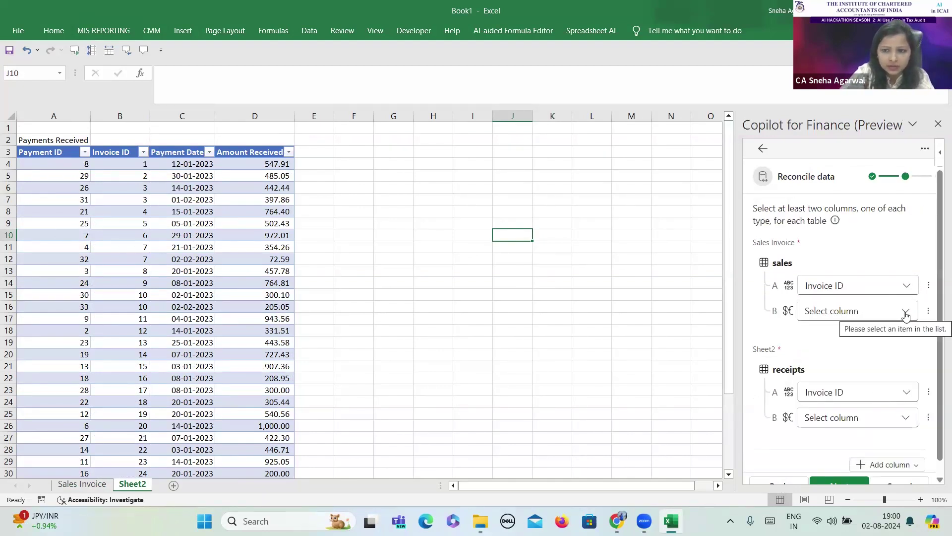
left_click(81, 484)
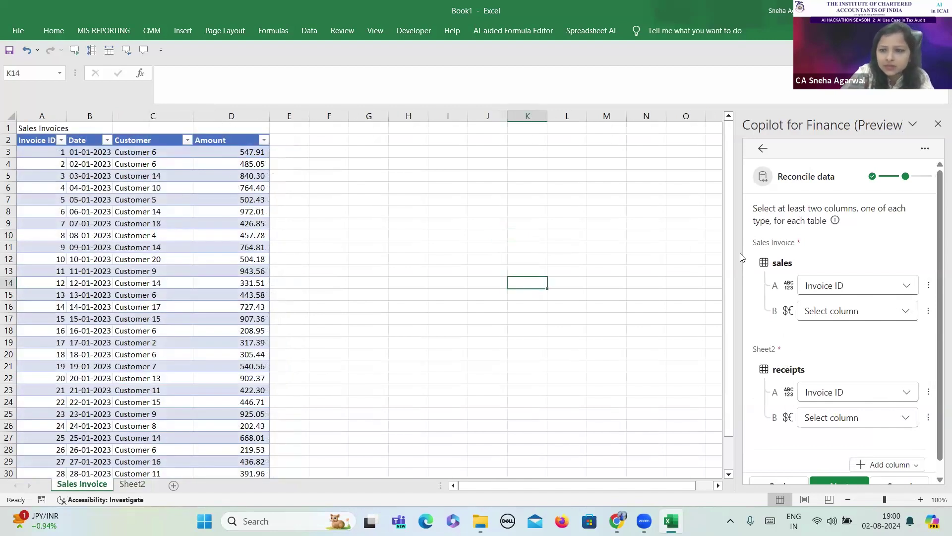
left_click(902, 312)
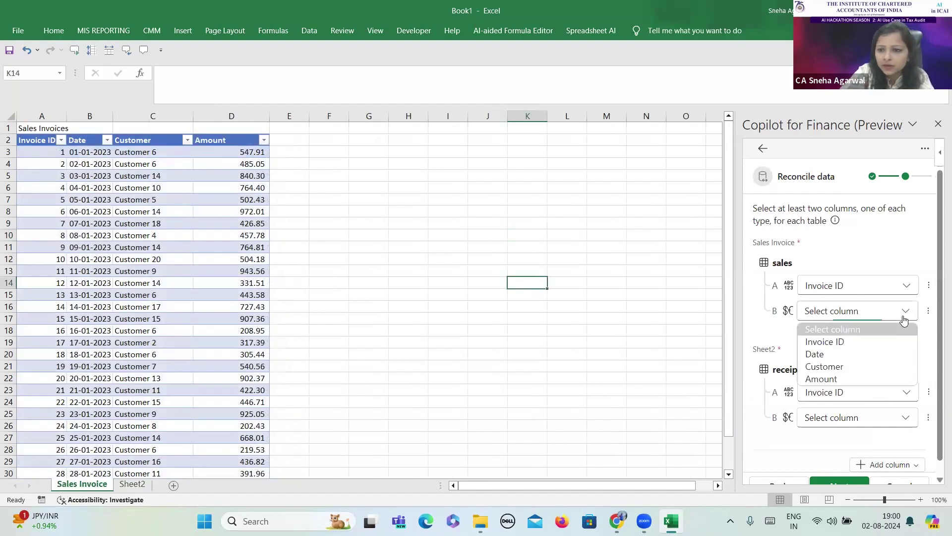
left_click(836, 378)
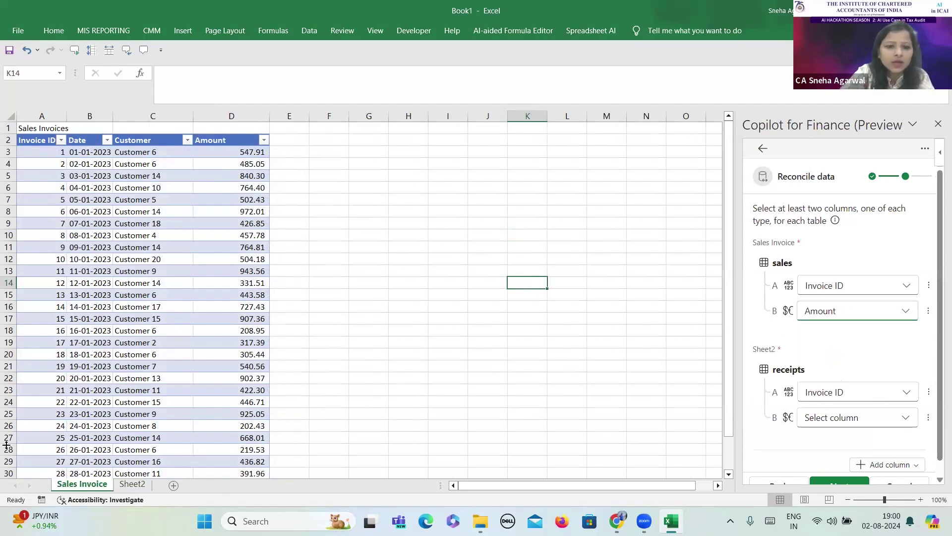
left_click(133, 485)
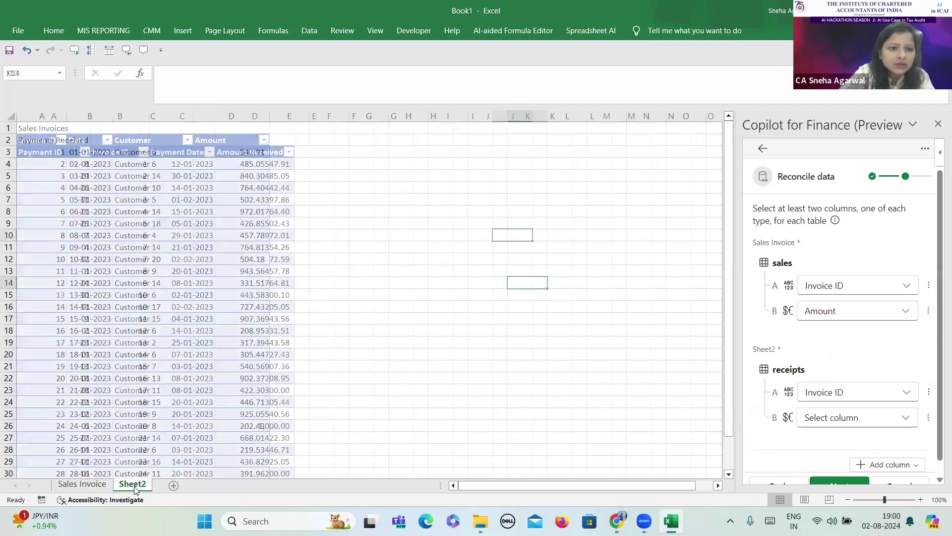
left_click(903, 420)
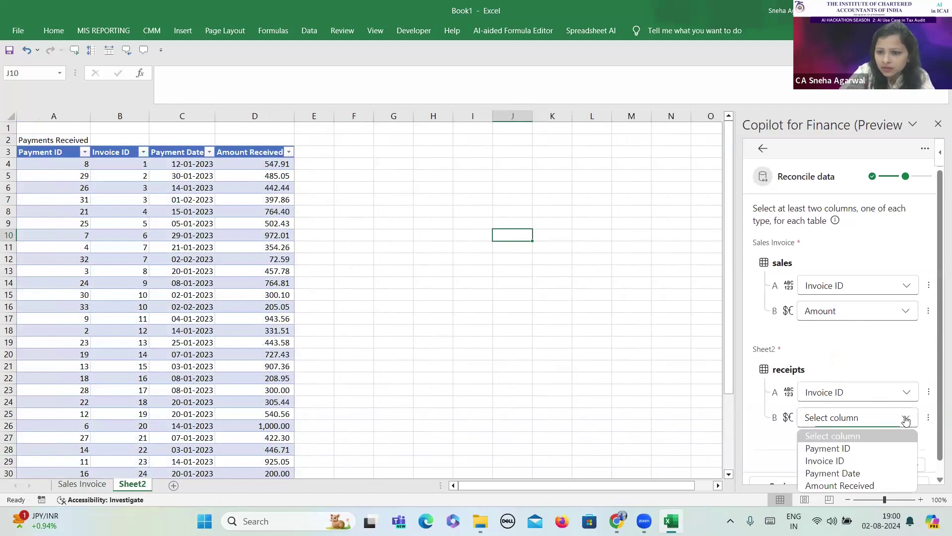
left_click(896, 487)
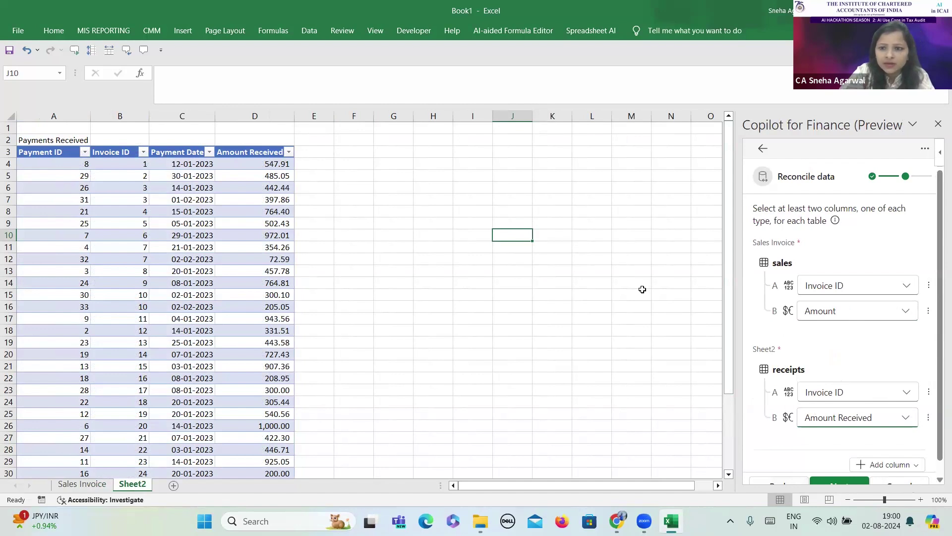
scroll(883, 344, "down", 1)
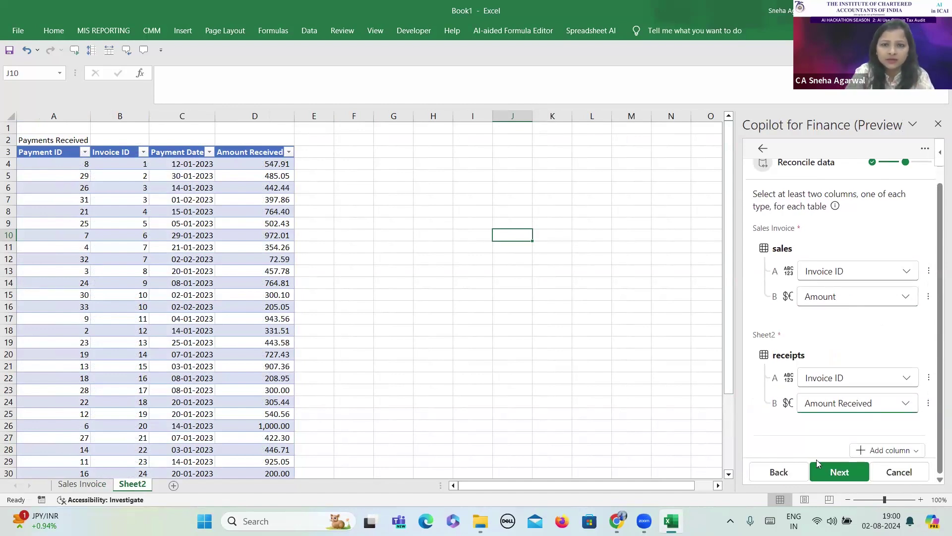
- Generate the report, widen its column B, and review the 31 unmatched transactions totalling 277.30
left_click(839, 472)
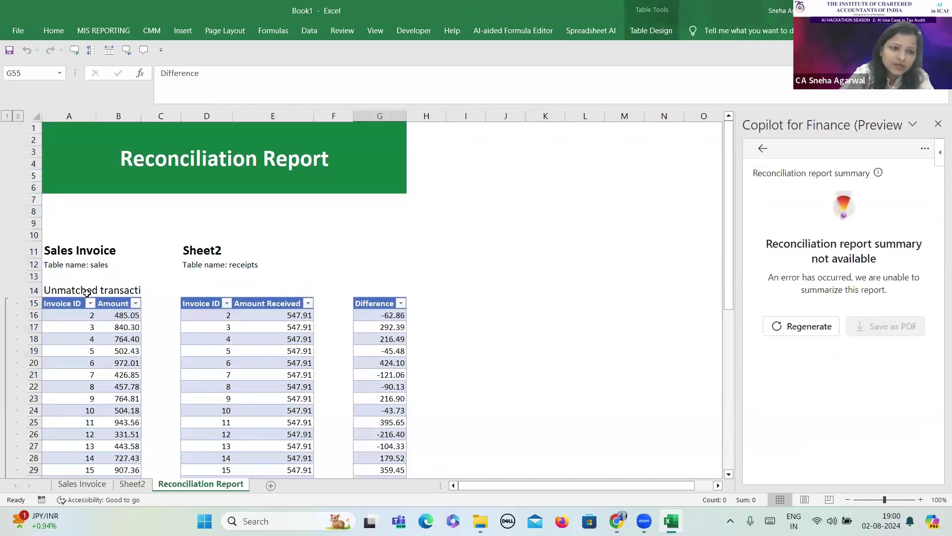
left_click_drag(142, 116, 227, 132)
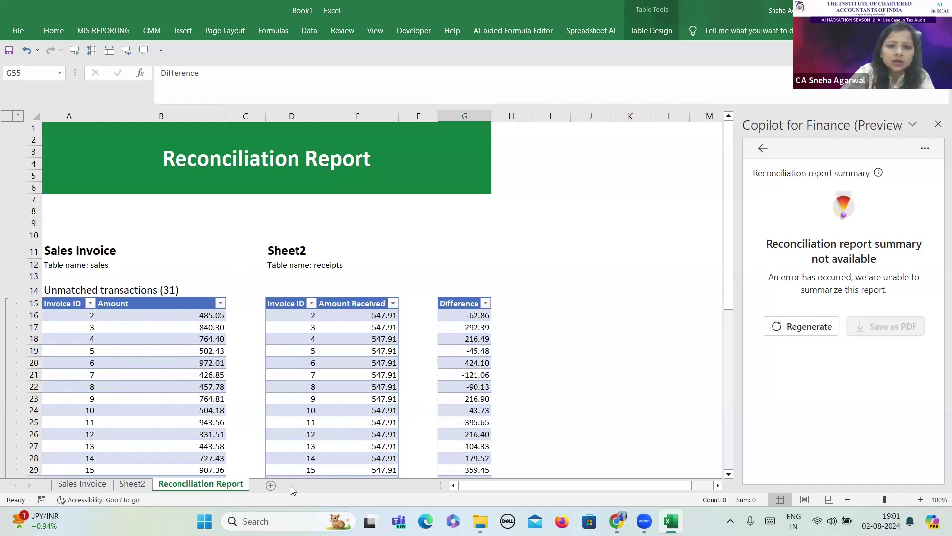
scroll(545, 313, "down", 15)
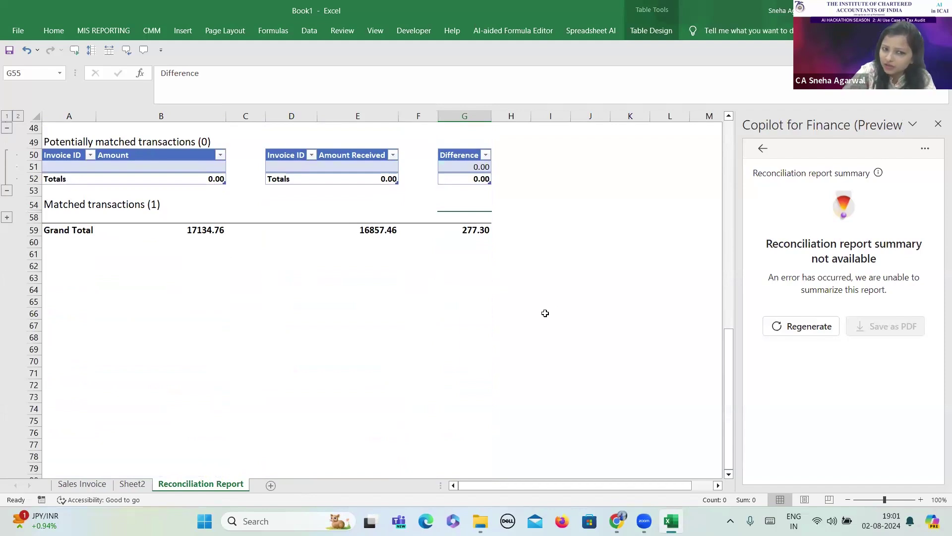
scroll(545, 313, "up", 16)
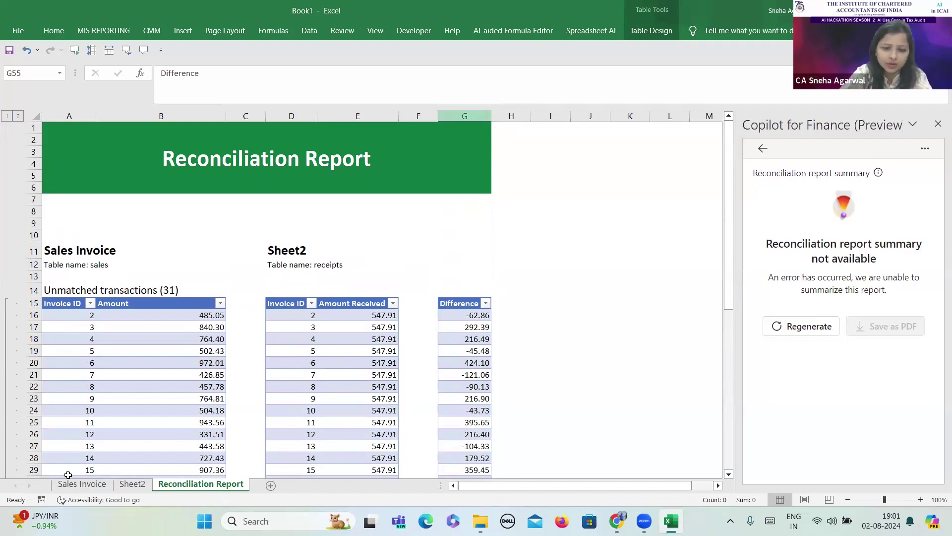
scroll(211, 384, "down", 7)
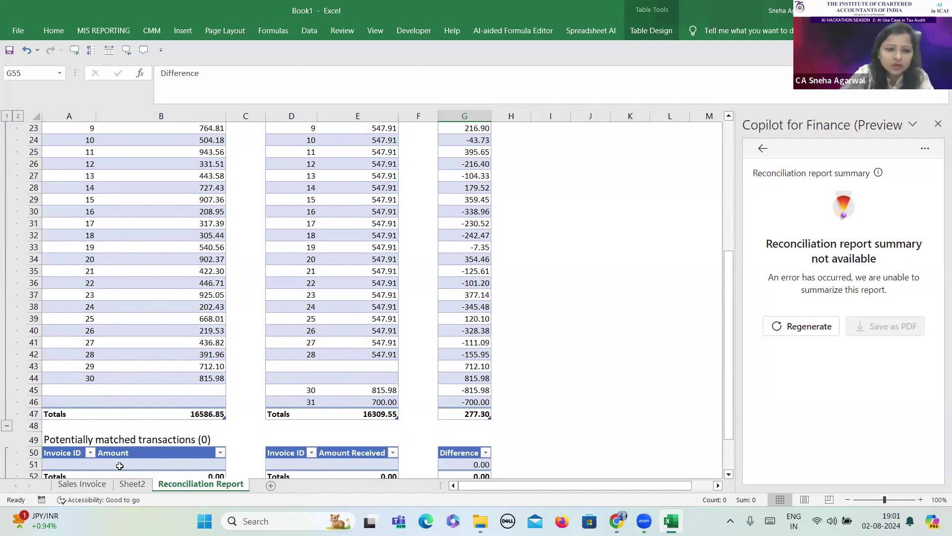
left_click(128, 484)
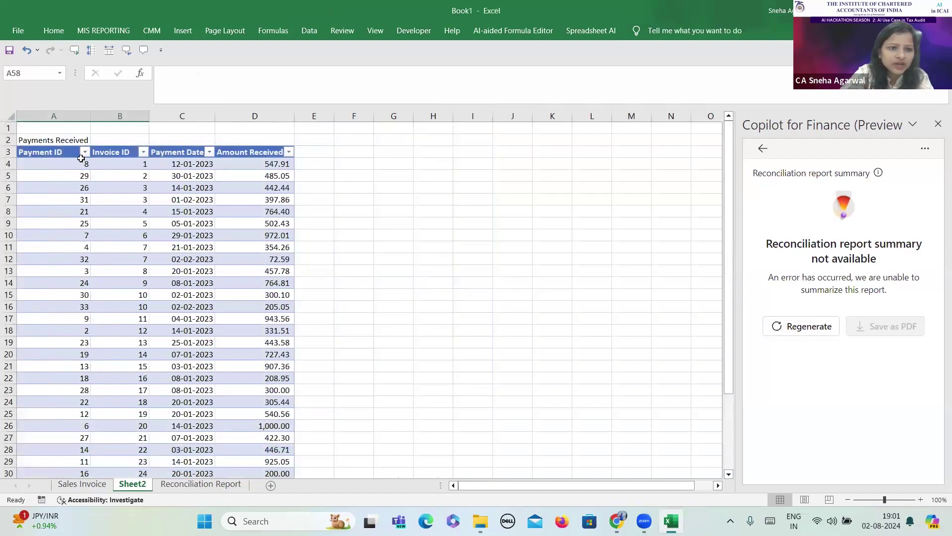
left_click(143, 152)
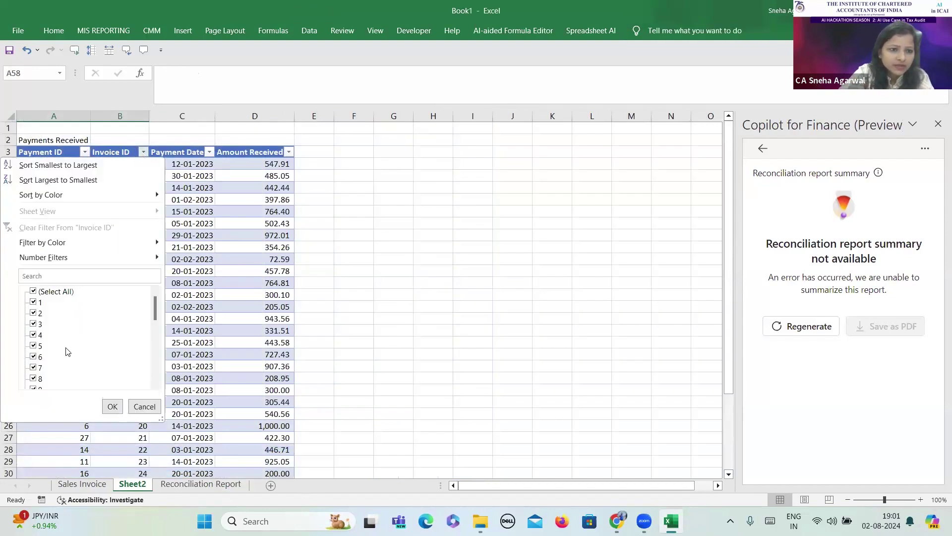
left_click(60, 292)
scroll(89, 320, "down", 7)
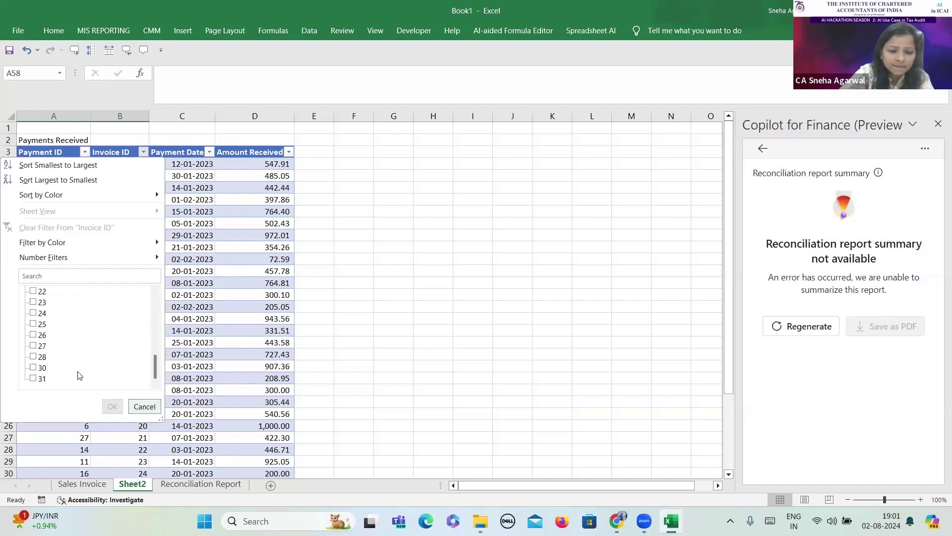
left_click(144, 406)
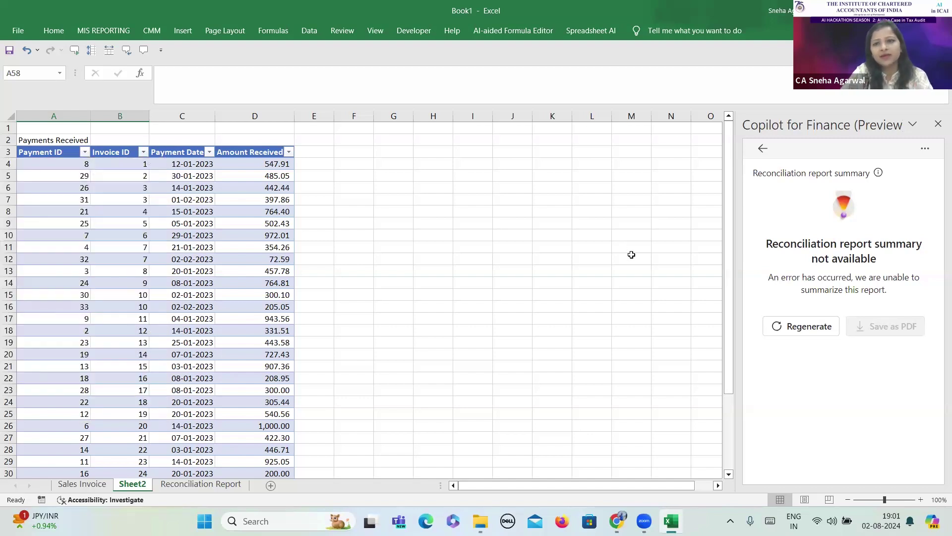